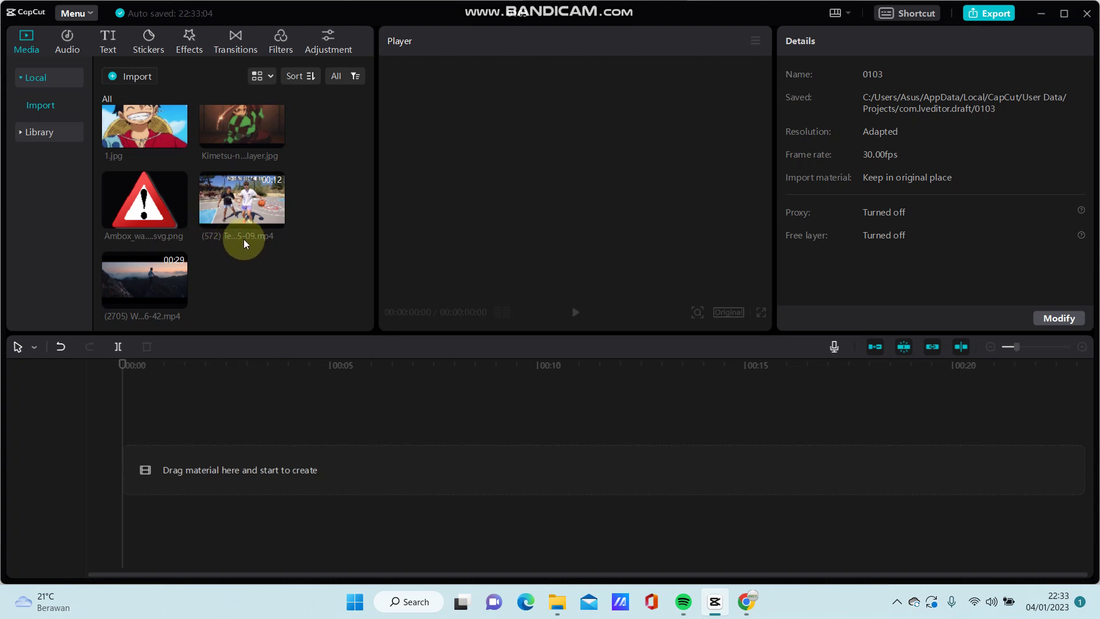
pyautogui.scroll(2, 243, 241)
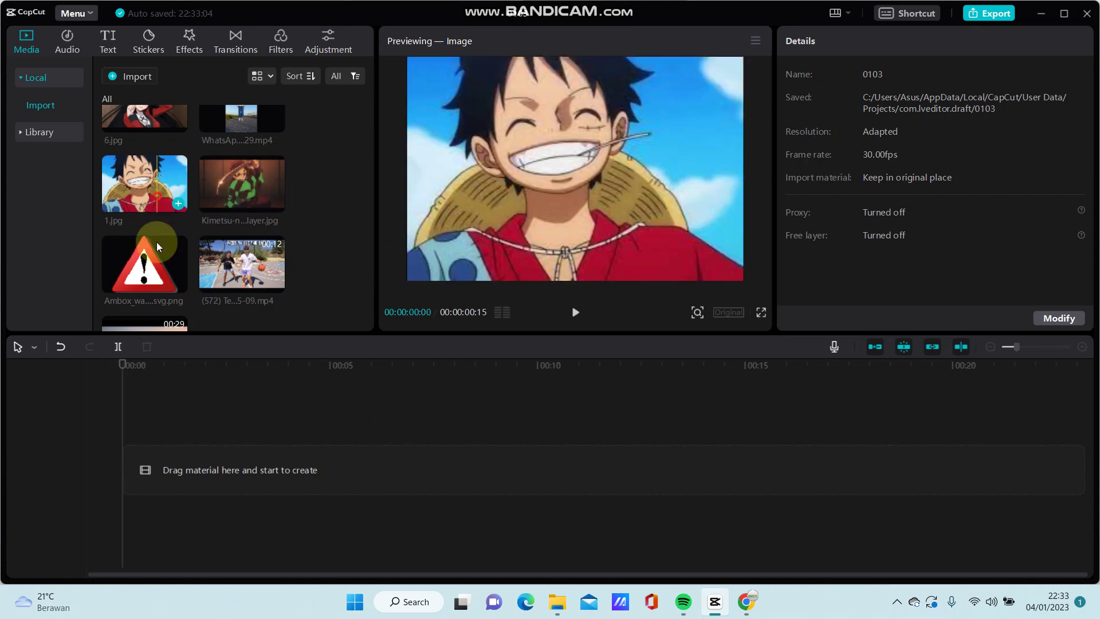
# Add 1.jpg to the timeline and extend the Luffy clip to about 26 frames.
pyautogui.moveTo(157, 246); pyautogui.dragTo(128, 461)
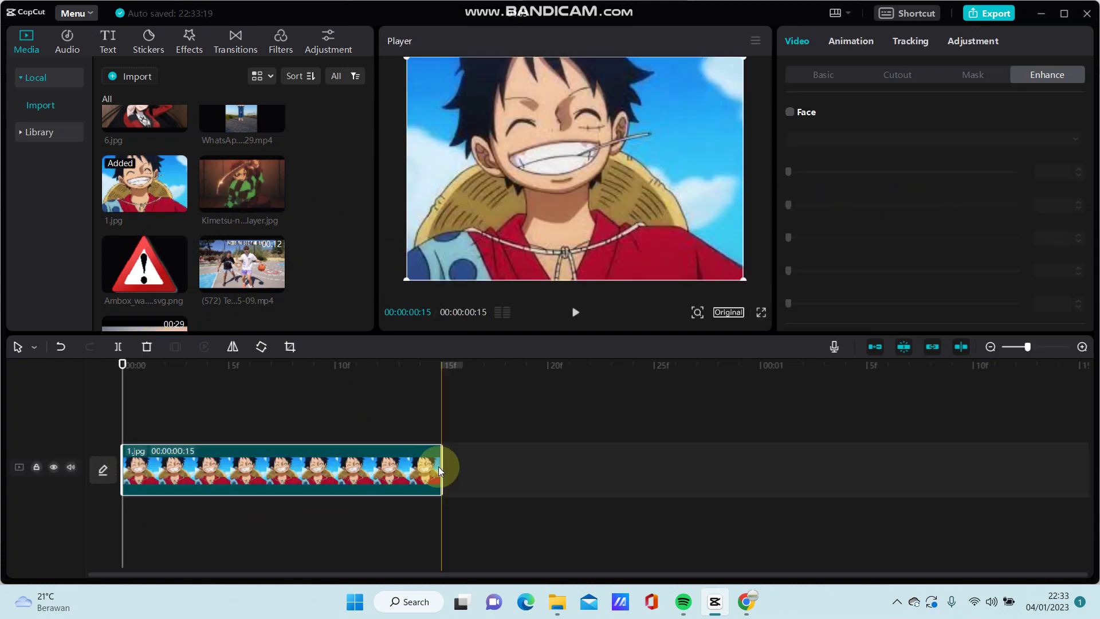
pyautogui.moveTo(438, 466); pyautogui.dragTo(664, 476)
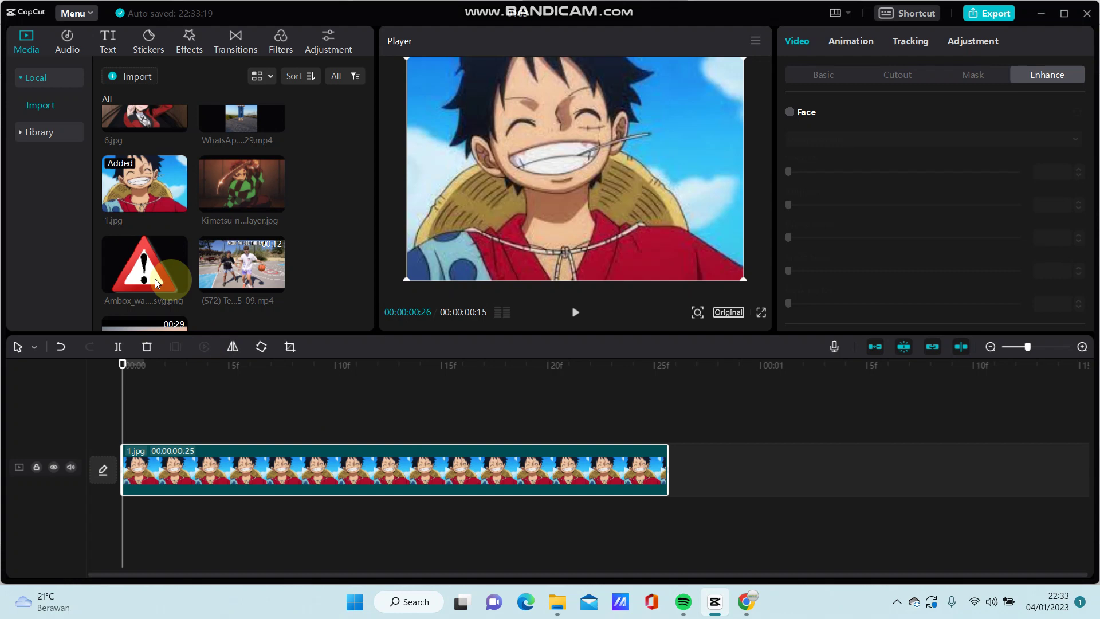
pyautogui.scroll(-2, 158, 288)
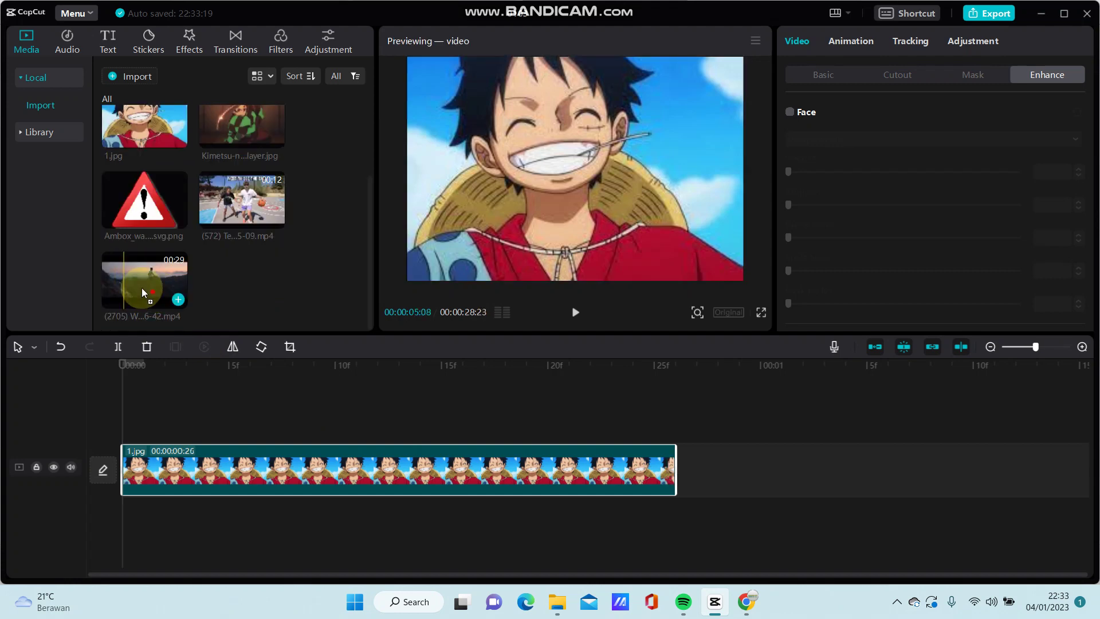
# Place the (2705) travel video on a track above 1.jpg and preview it from the start.
pyautogui.moveTo(142, 288); pyautogui.dragTo(134, 401)
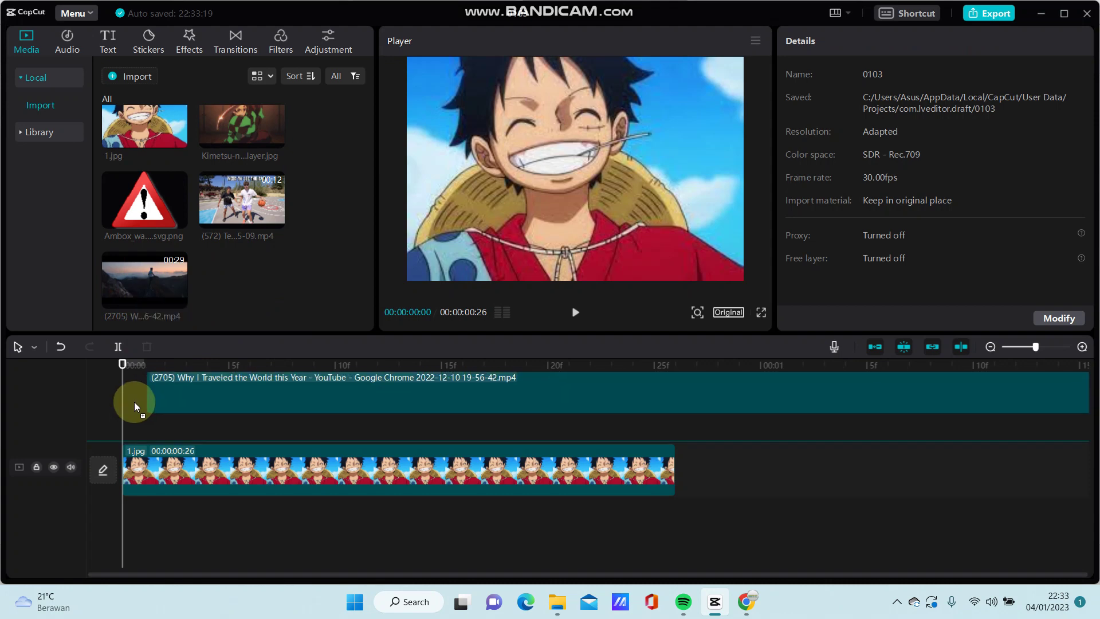
pyautogui.moveTo(134, 401); pyautogui.dragTo(125, 407)
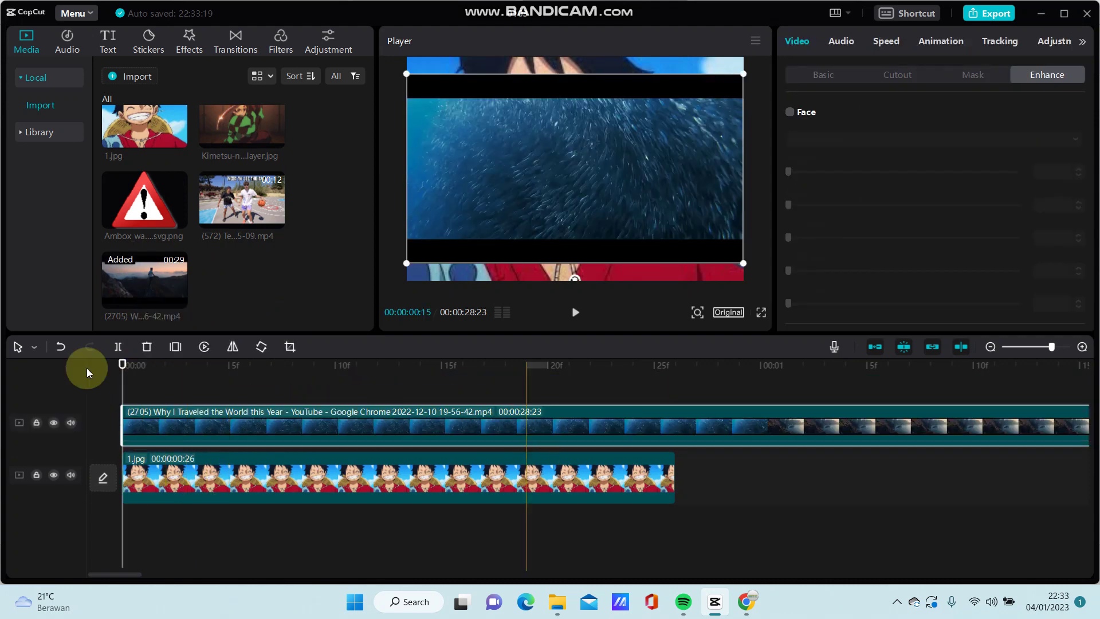
pyautogui.click(121, 365)
pyautogui.press('space')
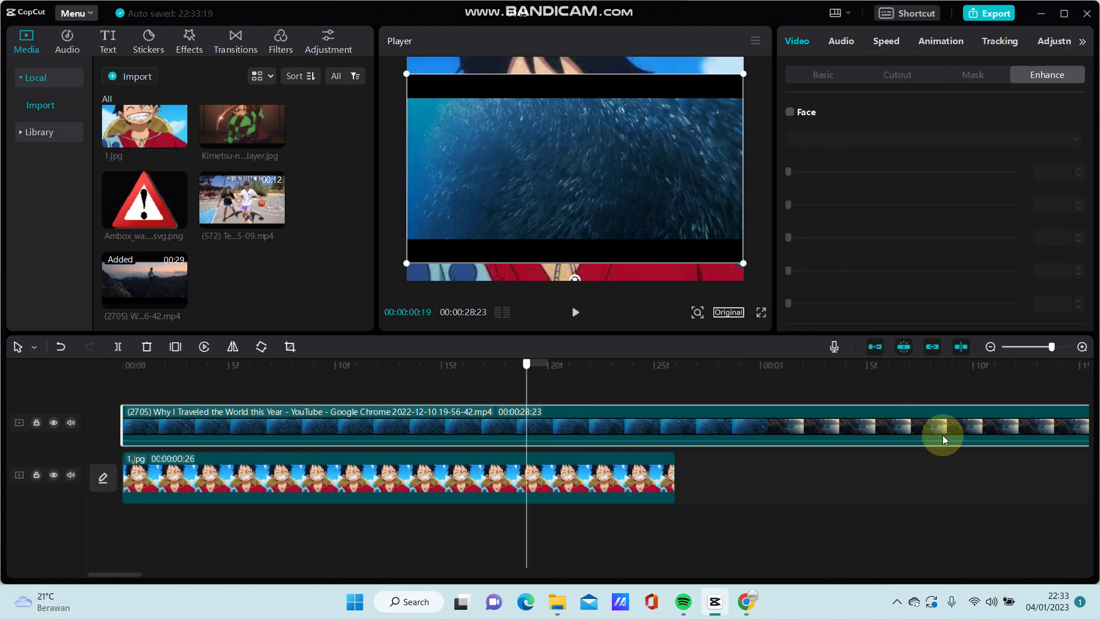
# Cut away the first 11 seconds of the travel video, before the man in black appears, and move the rest to the start.
pyautogui.click(1018, 345)
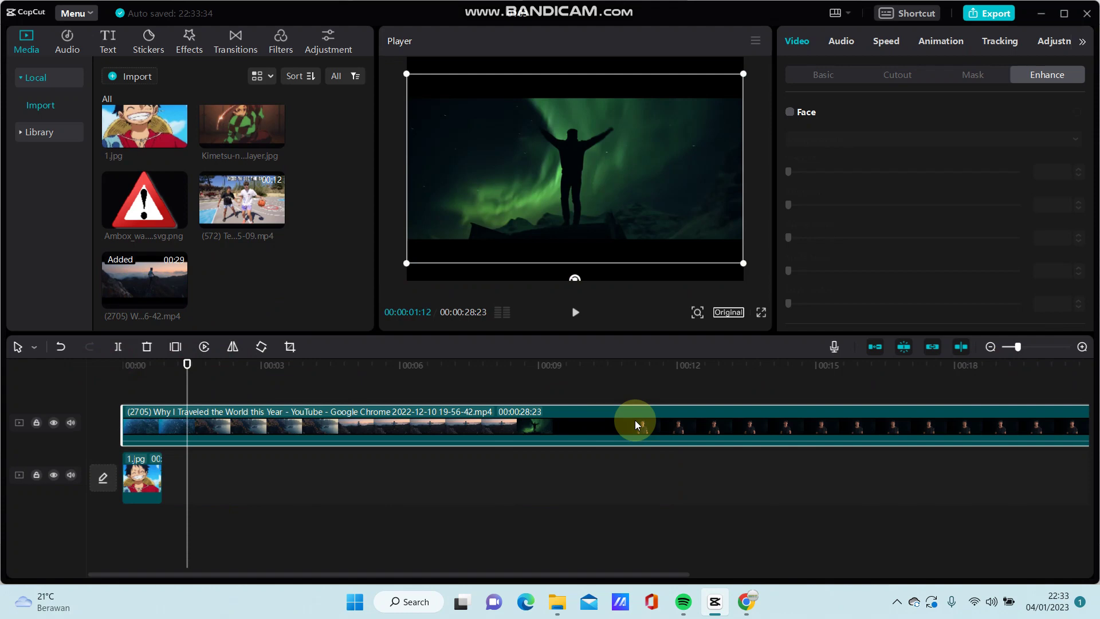
pyautogui.click(674, 420)
pyautogui.click(120, 350)
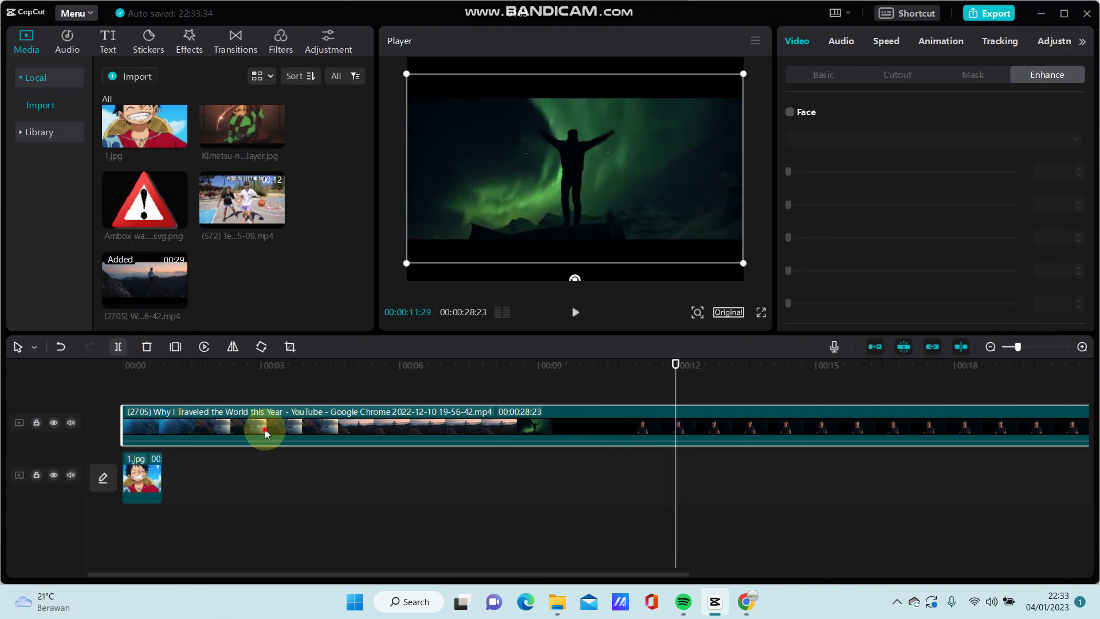
pyautogui.click(265, 429)
pyautogui.click(149, 351)
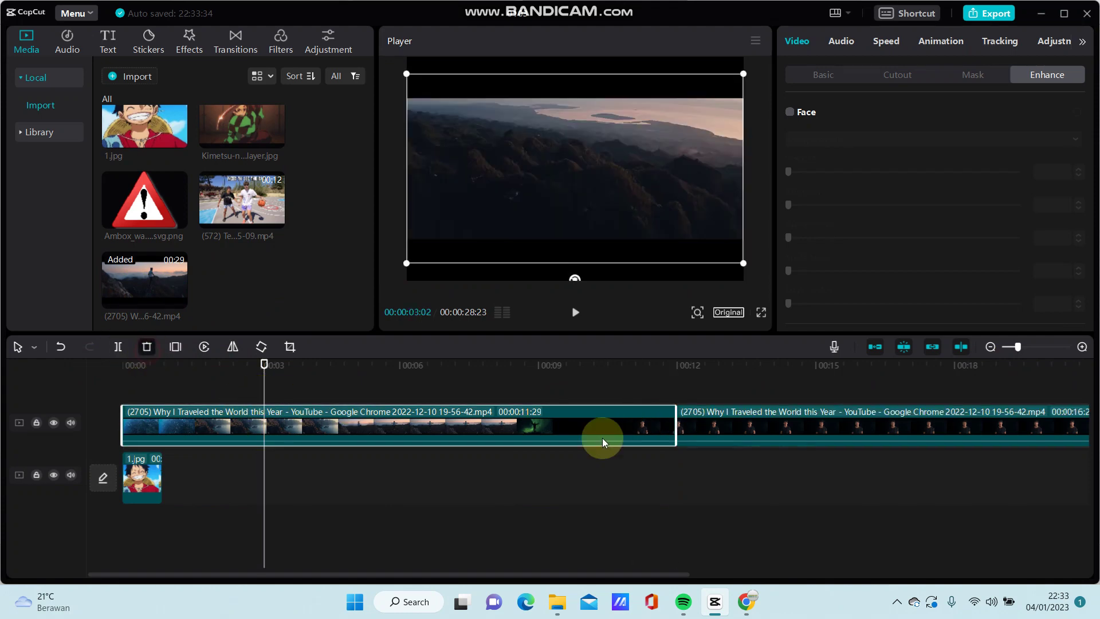
pyautogui.click(139, 432)
pyautogui.moveTo(139, 432); pyautogui.dragTo(139, 413)
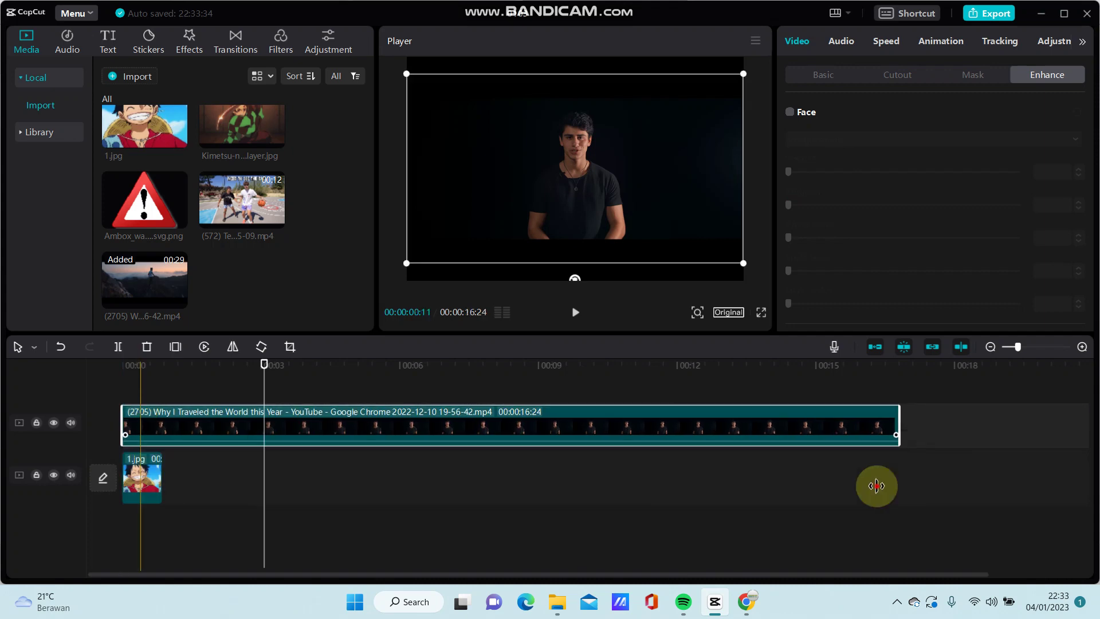
# Stretch the Luffy clip to the video's 16:24 length and select the man's clip.
pyautogui.moveTo(876, 485); pyautogui.dragTo(896, 437)
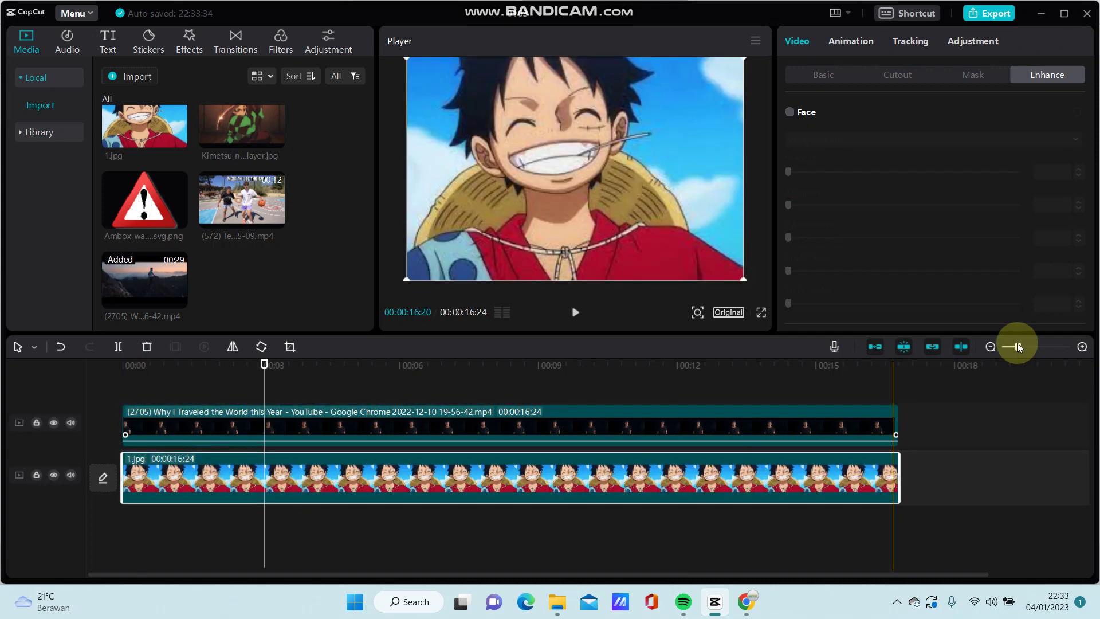
pyautogui.click(1011, 348)
pyautogui.click(633, 422)
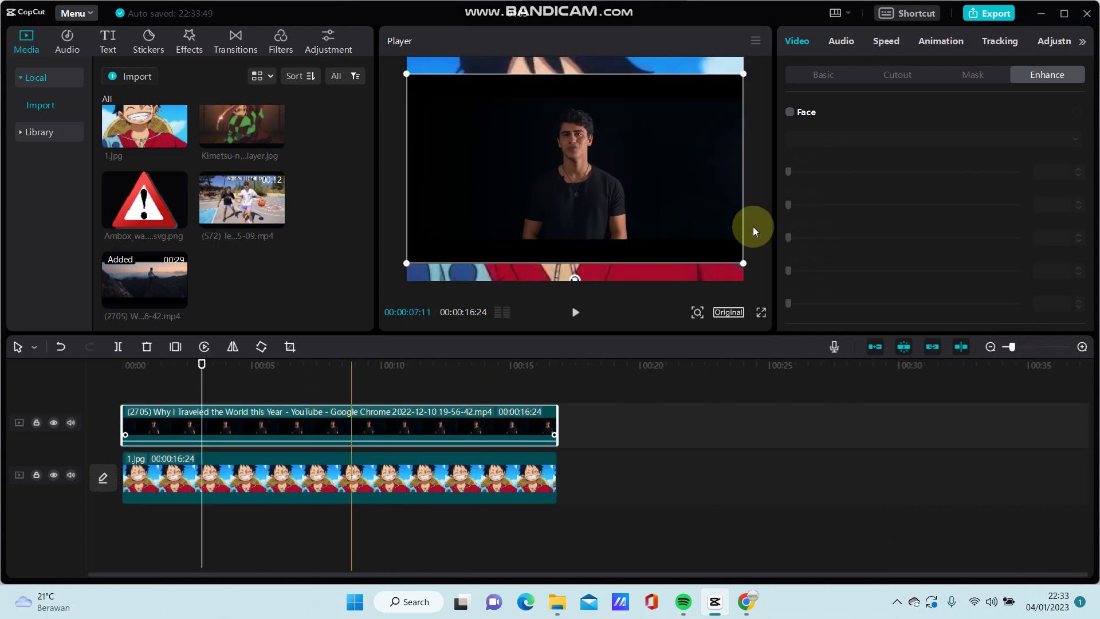
# Turn on Auto cutout in the Cutout tab for the man's clip.
pyautogui.click(907, 79)
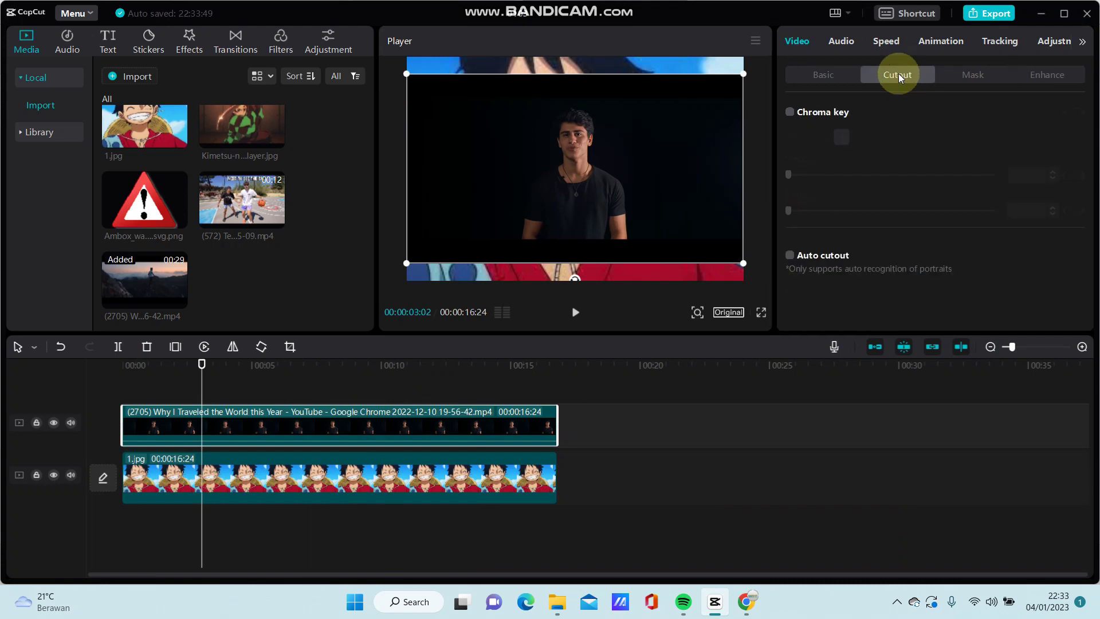
pyautogui.click(790, 257)
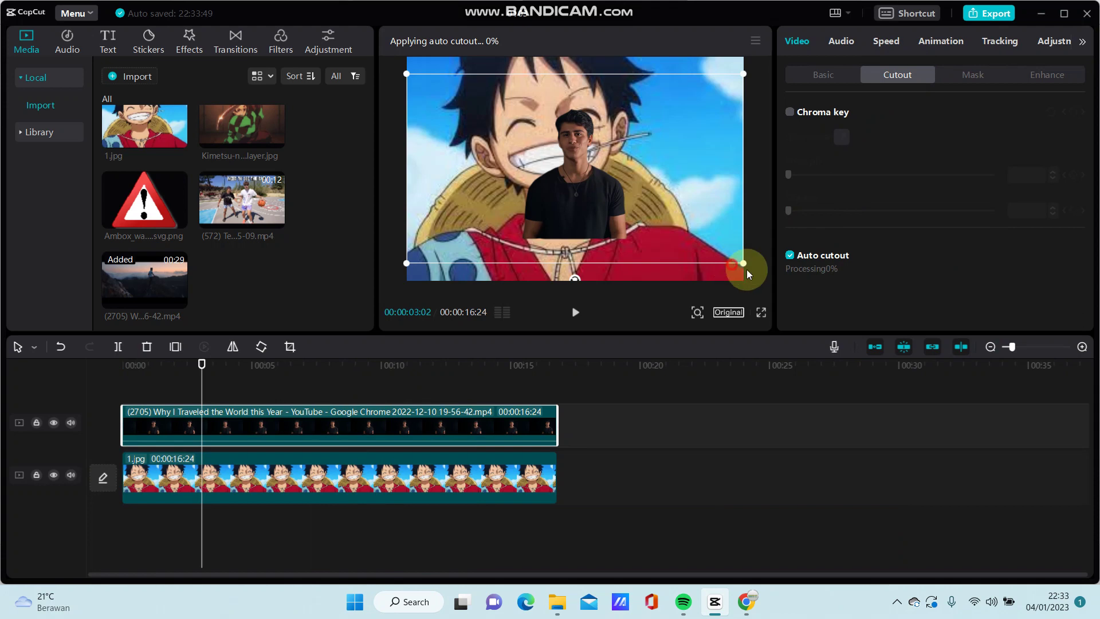
# Mute the video track and play the man-over-Luffy composition from the beginning.
pyautogui.click(71, 474)
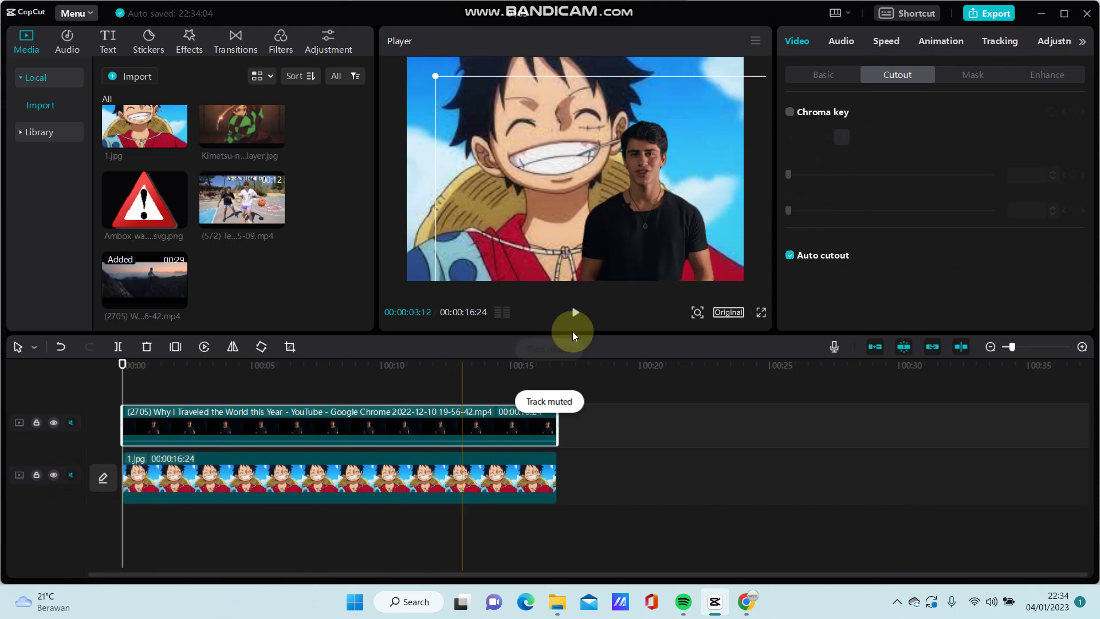
pyautogui.click(575, 314)
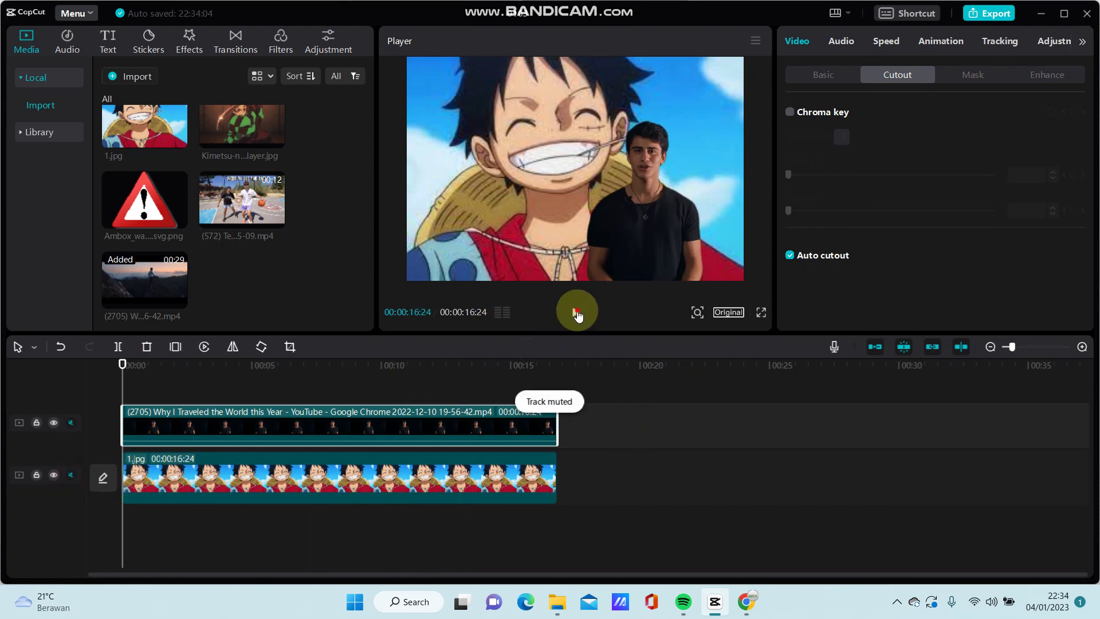
pyautogui.click(575, 314)
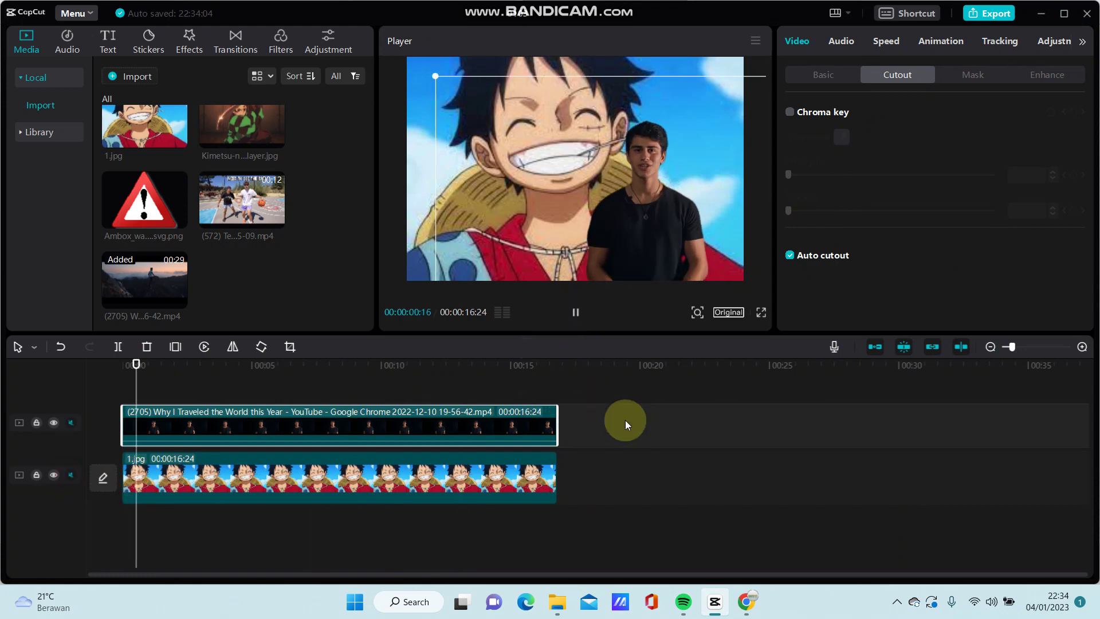